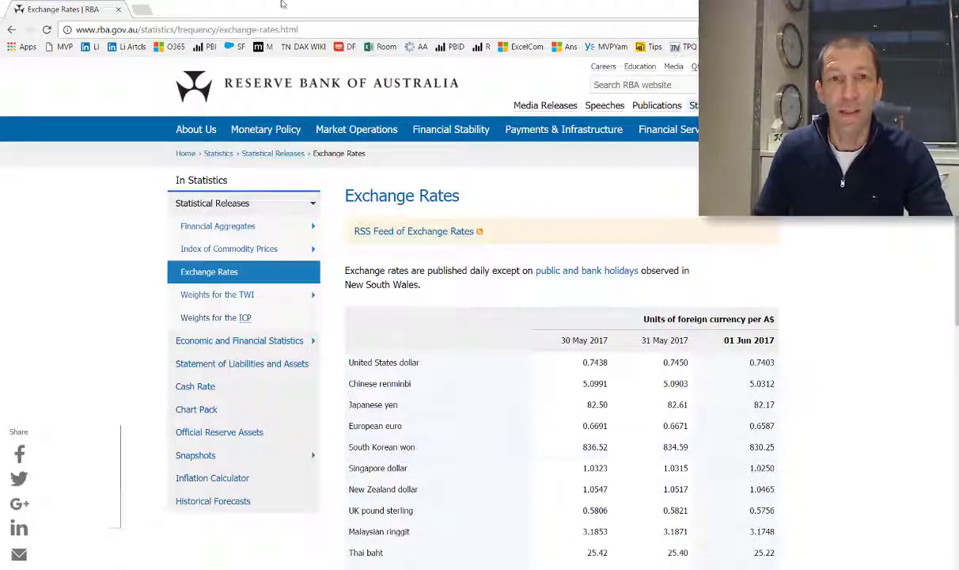
Step: Select the whole RBA Exchange Rates page URL in Chrome's address bar for copying
double_click(284, 29)
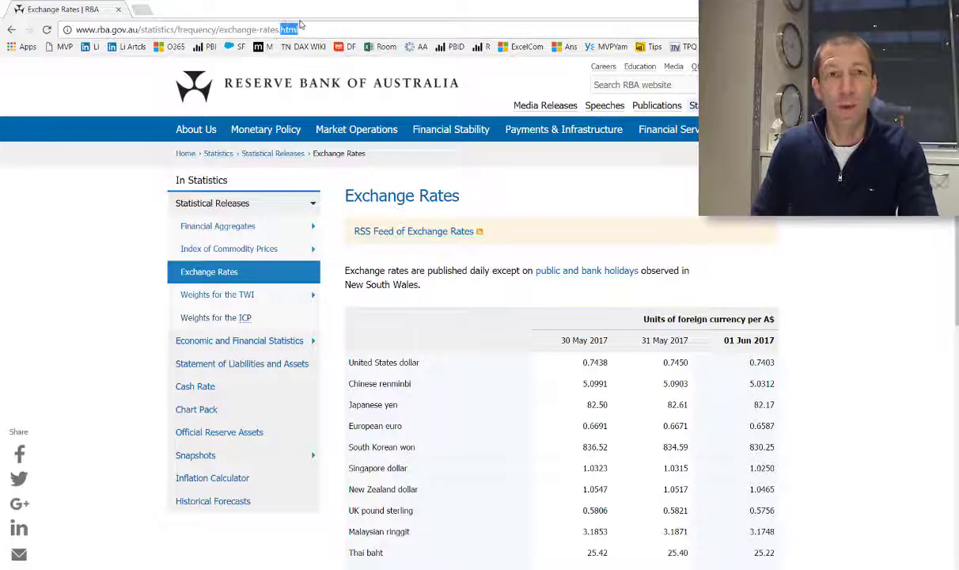
key(ctrl+a)
key(ctrl+c)
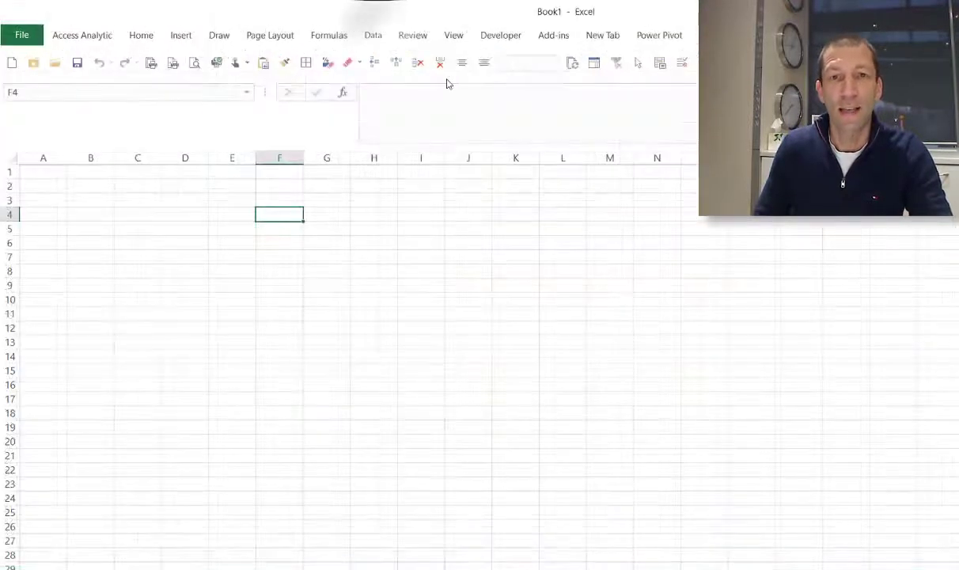
Step: Create a From Web query using the pasted RBA exchange-rates URL to list Document and Table 0
click(376, 37)
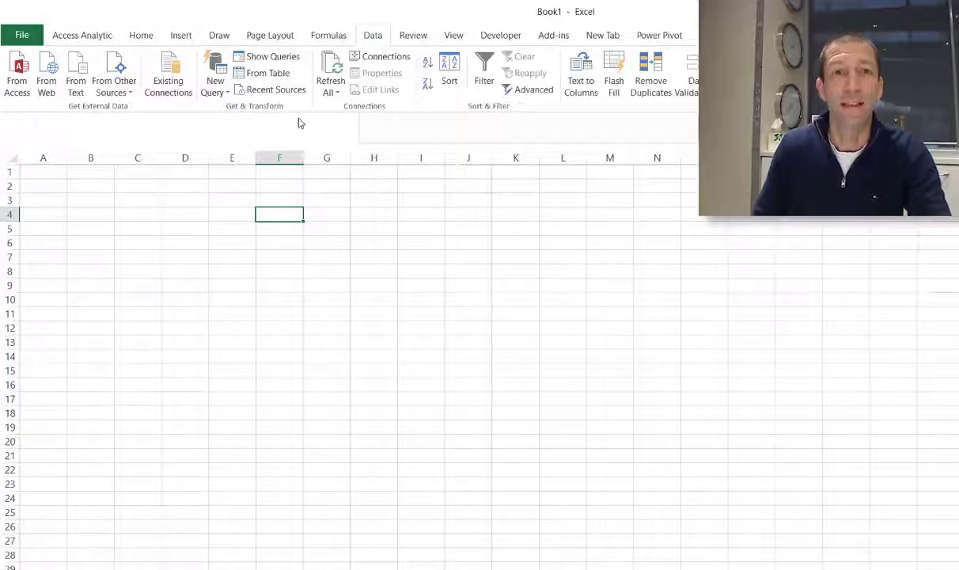
click(225, 94)
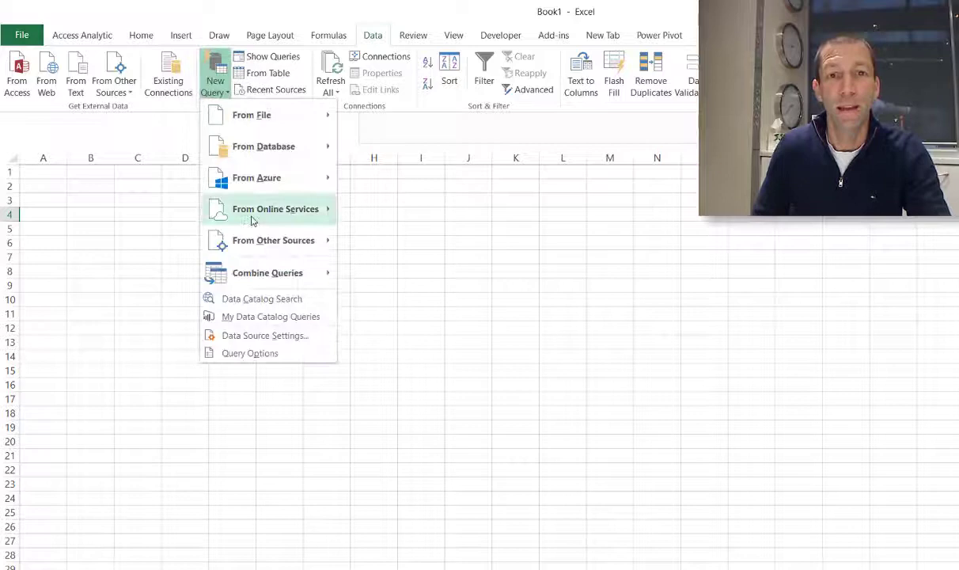
mouse_move(241, 242)
click(409, 250)
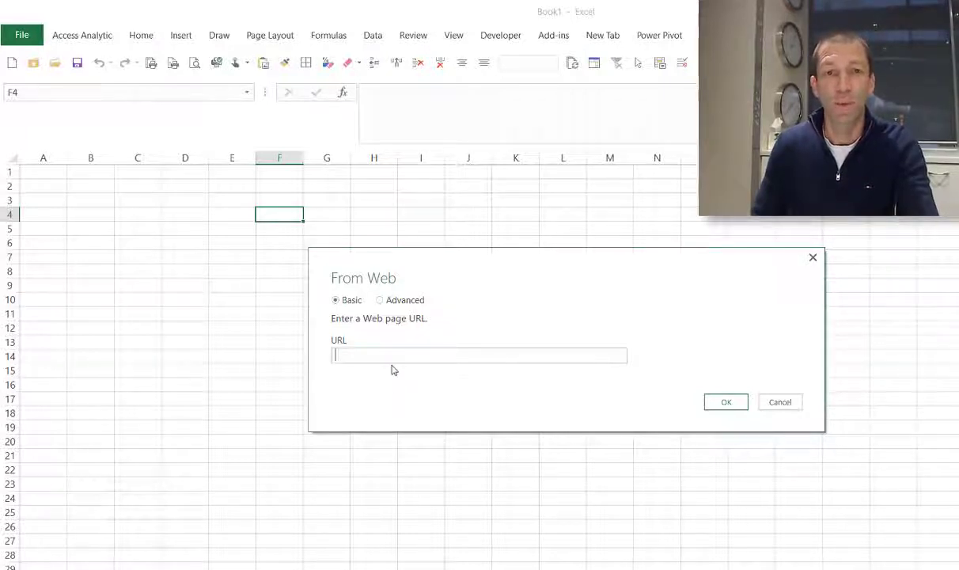
key(ctrl+v)
click(726, 402)
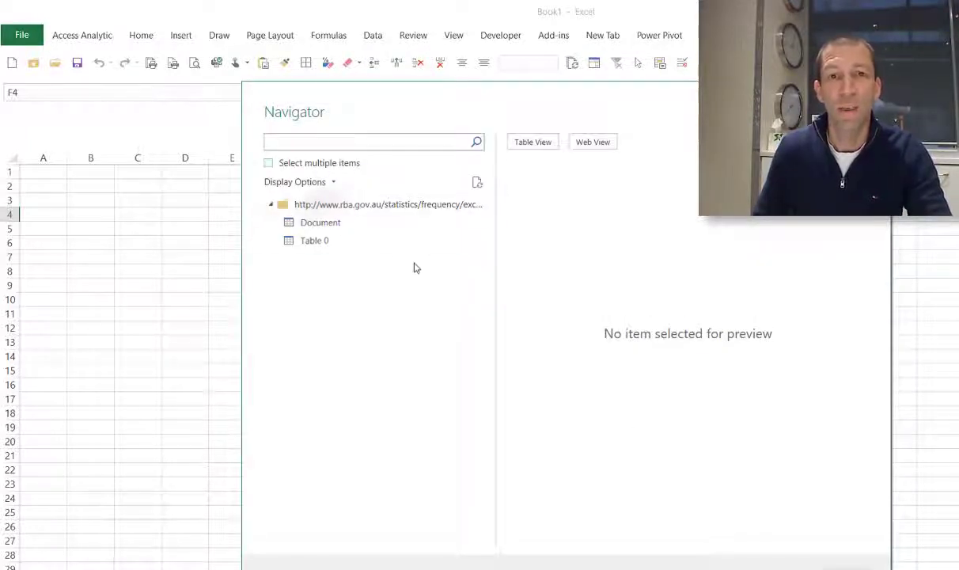
Step: Preview Document and Table 0, including its Web View, and open Table 0 in the Query Editor
click(335, 226)
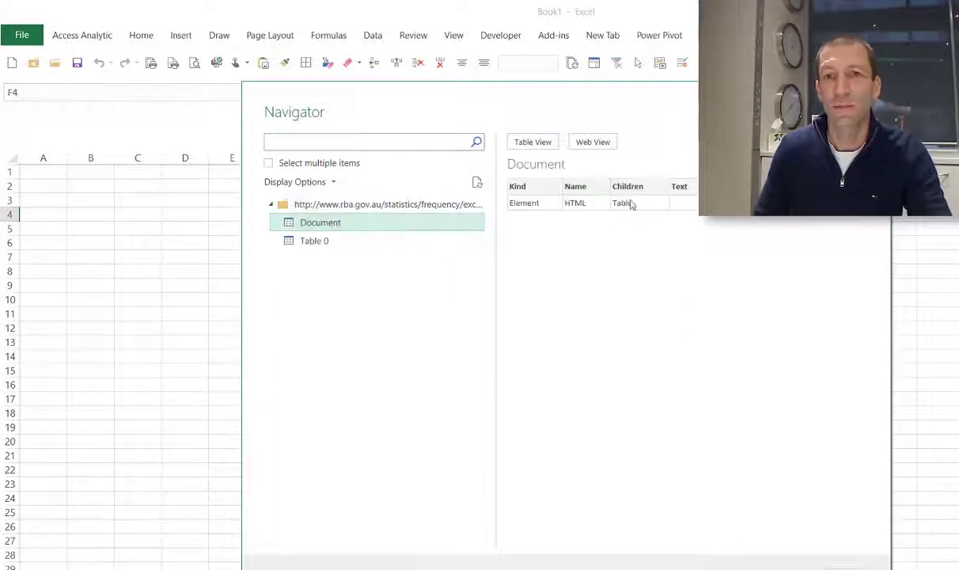
mouse_move(310, 241)
mouse_down()
mouse_move(294, 244)
mouse_move(320, 247)
mouse_up()
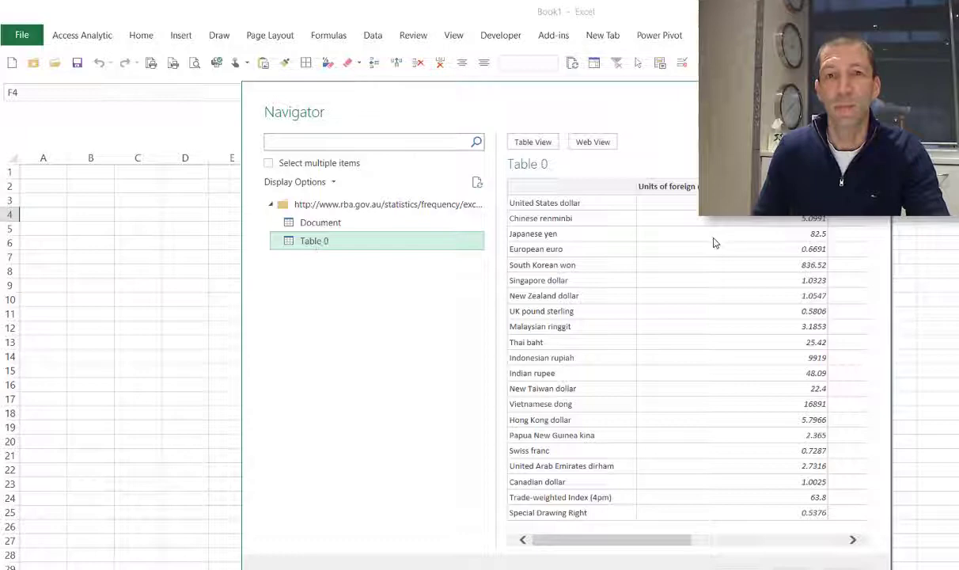
click(595, 141)
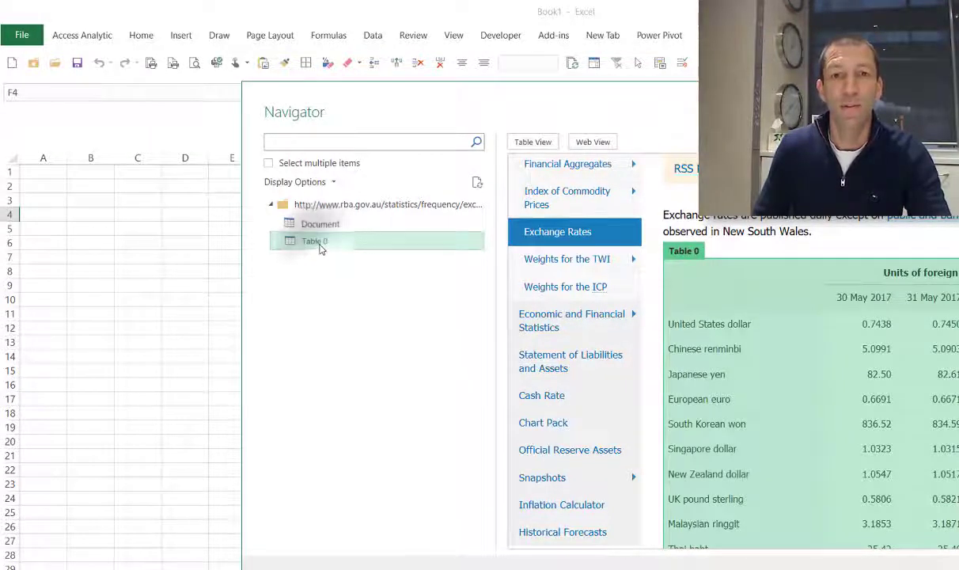
key(Escape)
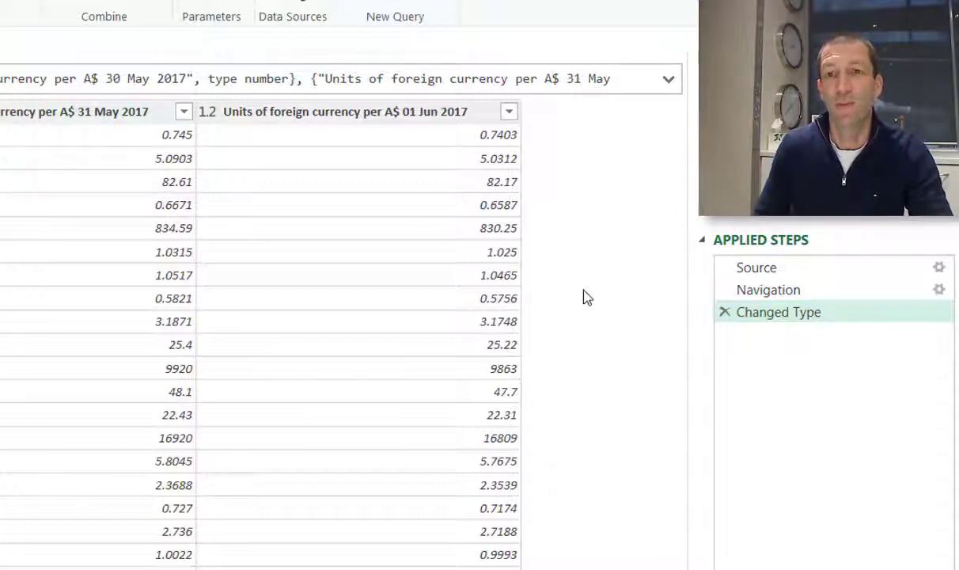
Step: Remove the Changed Type step so only Source and Navigation remain
click(726, 314)
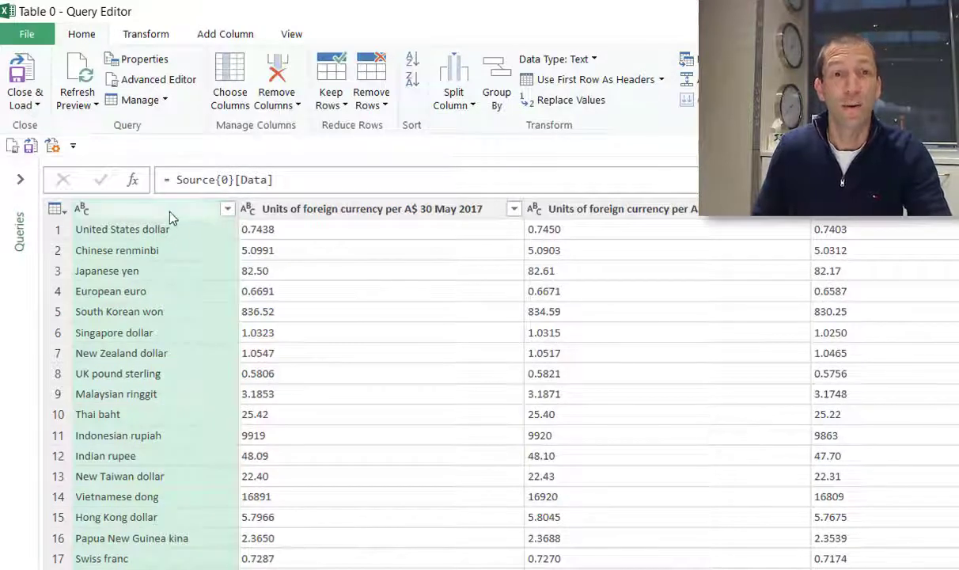
Step: Unpivot the date columns into rows and rename the currency column to Currency
right_click(169, 212)
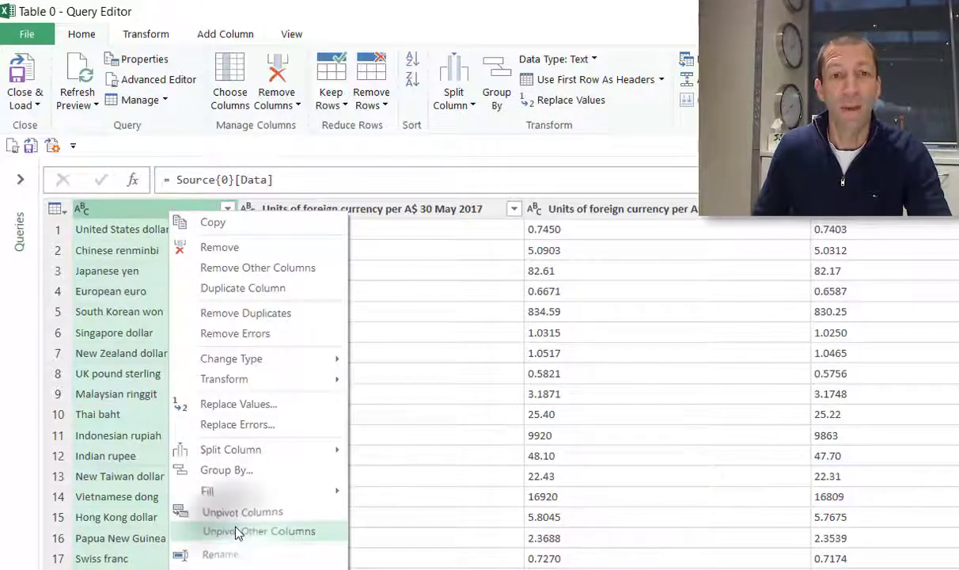
click(237, 531)
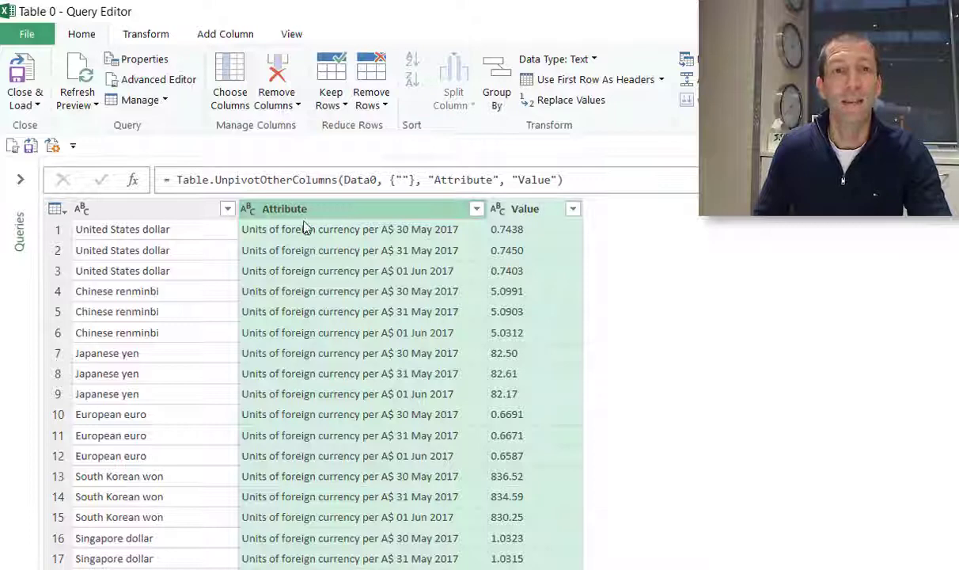
right_click(136, 215)
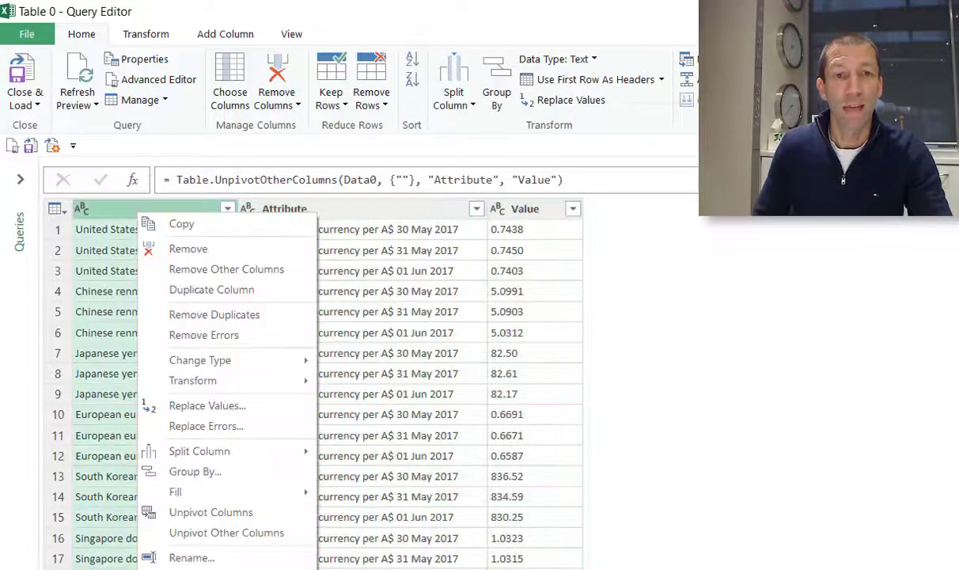
click(208, 558)
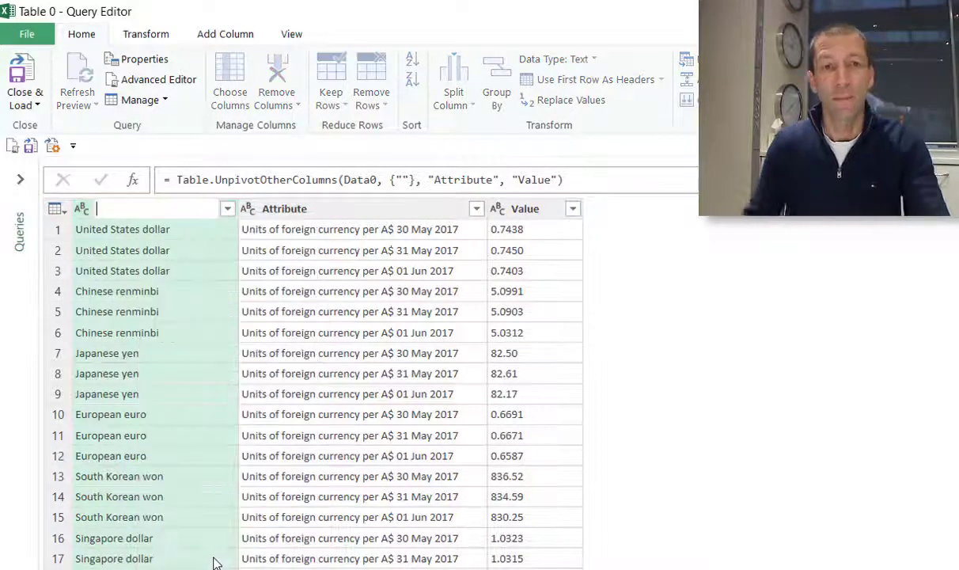
text(Curre)
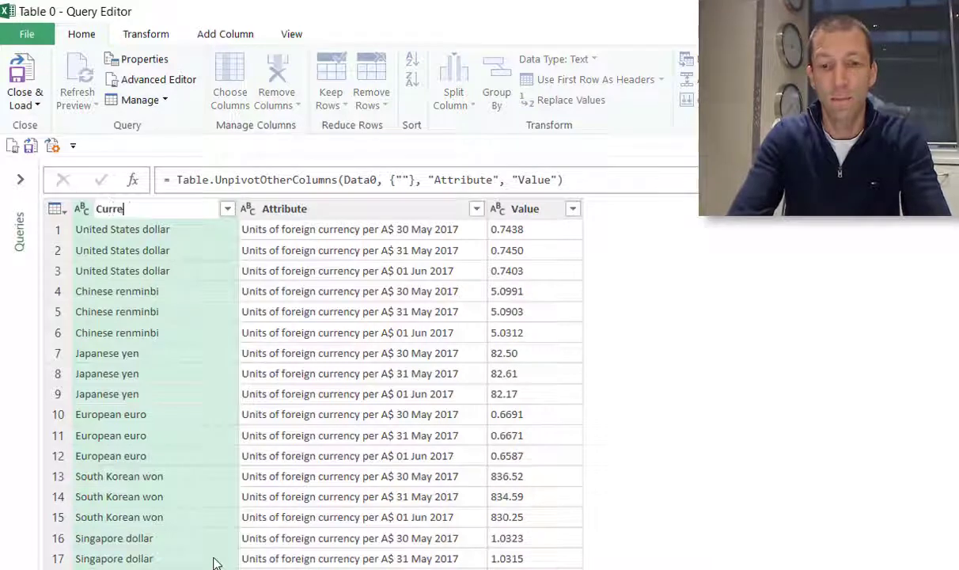
text(ncy)
key(Return)
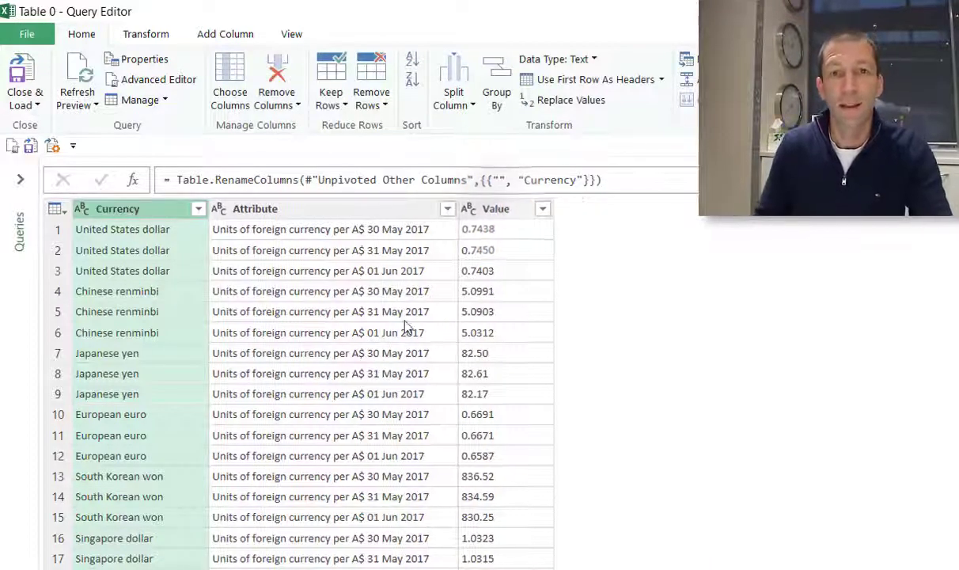
Step: Rename the Value column to Rate
click(495, 210)
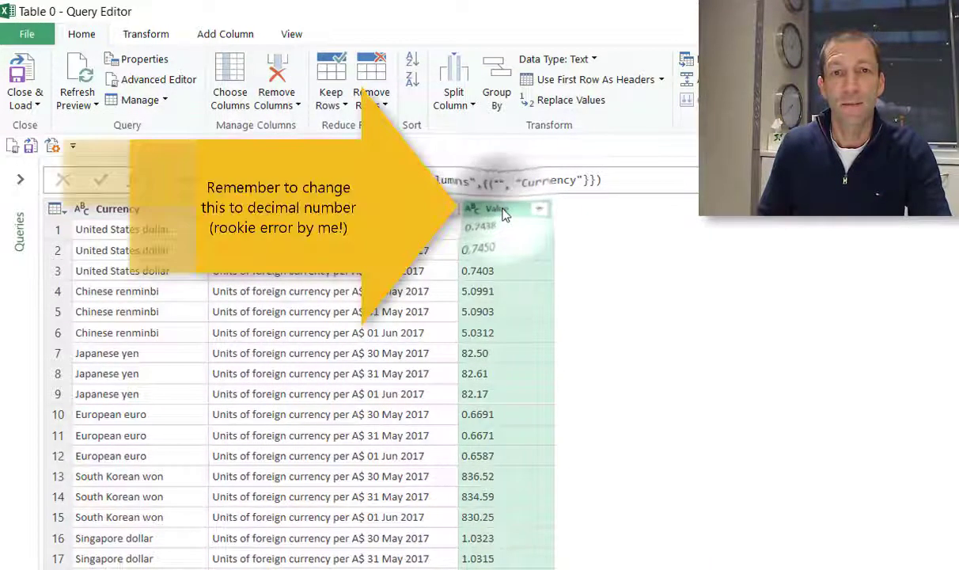
double_click(503, 211)
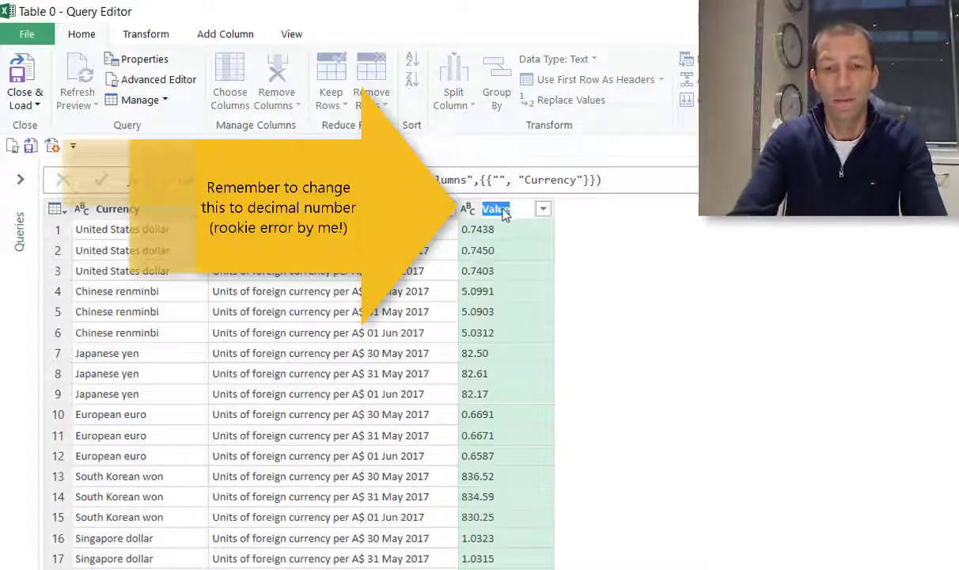
text(Rate)
key(Return)
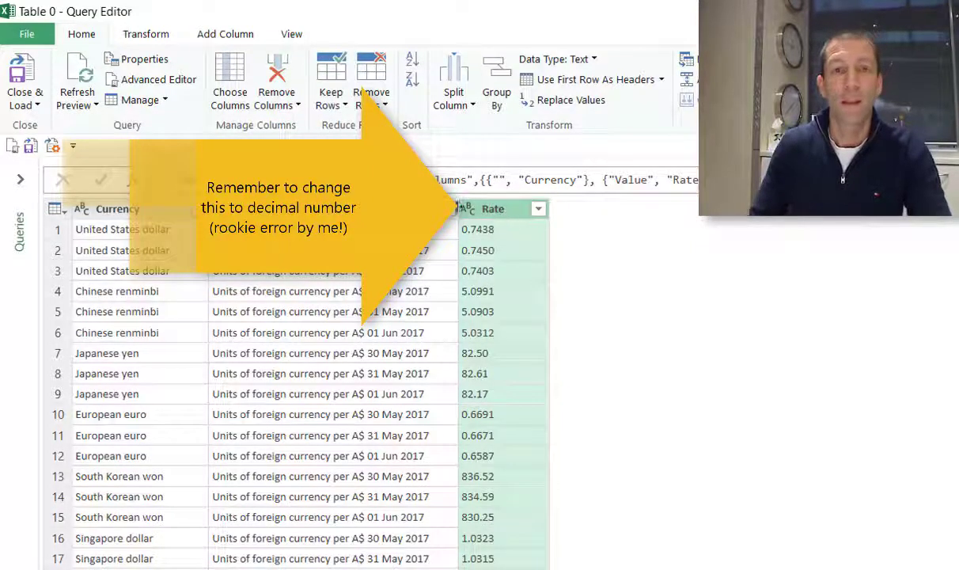
click(332, 209)
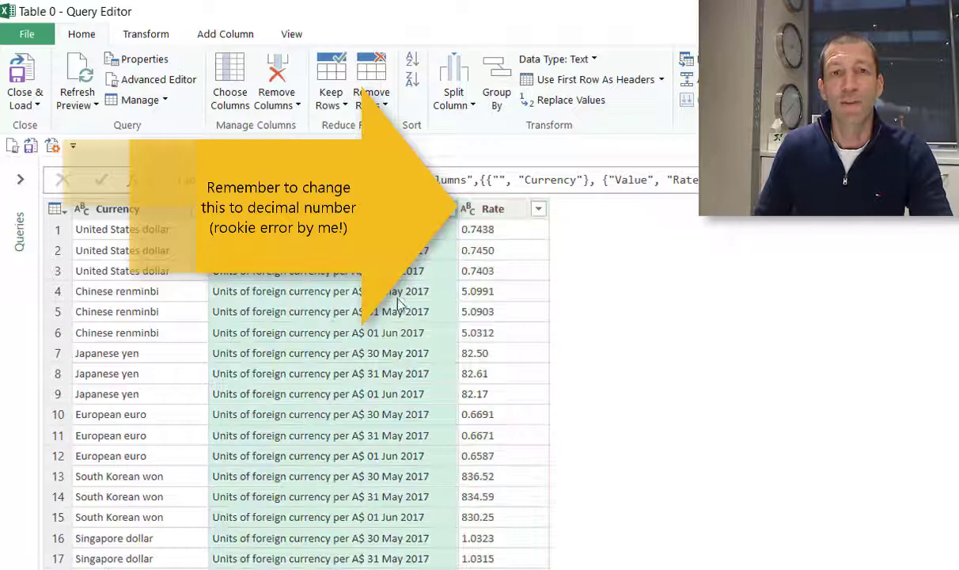
Step: Split the Attribute column on the custom delimiter '$' into Attribute.1 and Attribute.2
right_click(388, 208)
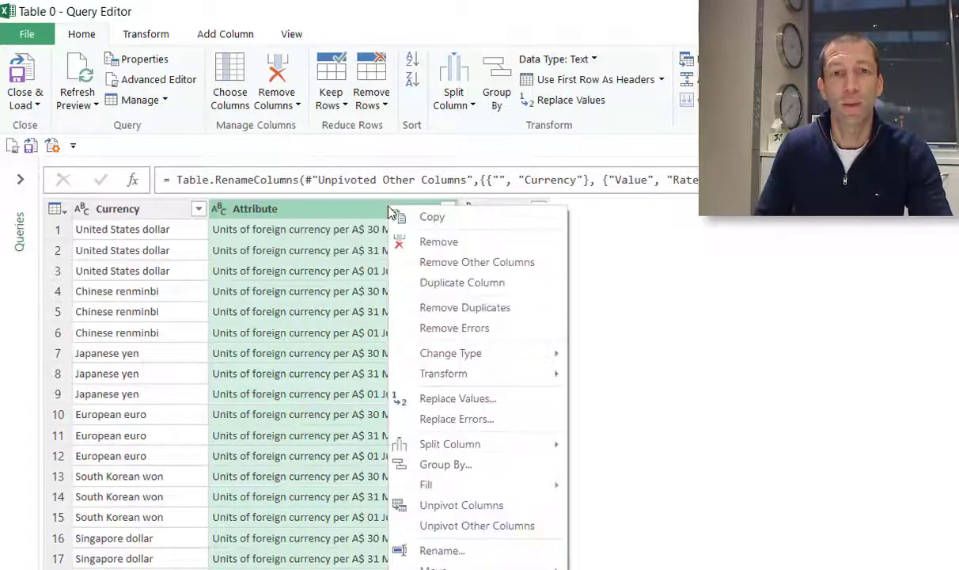
mouse_move(554, 445)
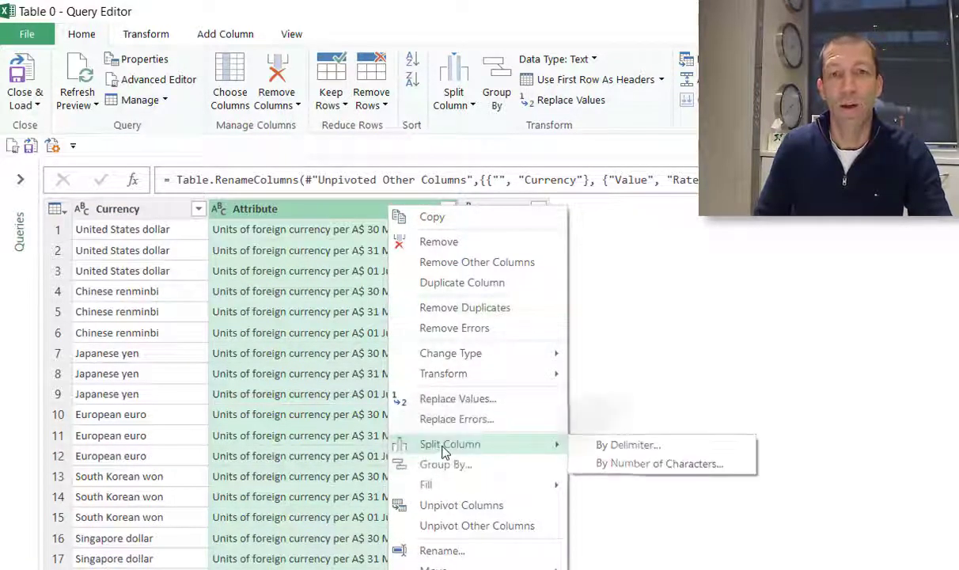
click(606, 447)
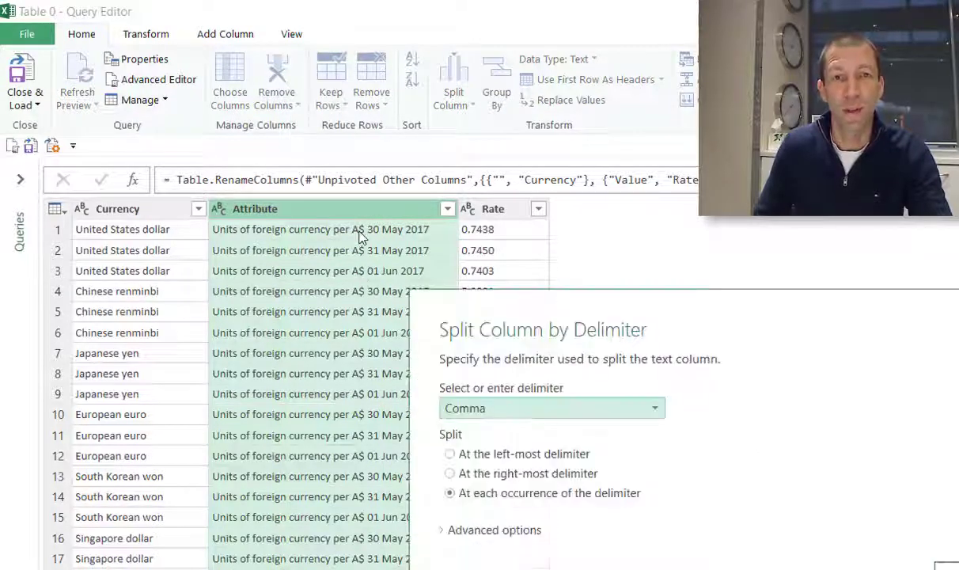
click(505, 409)
click(500, 546)
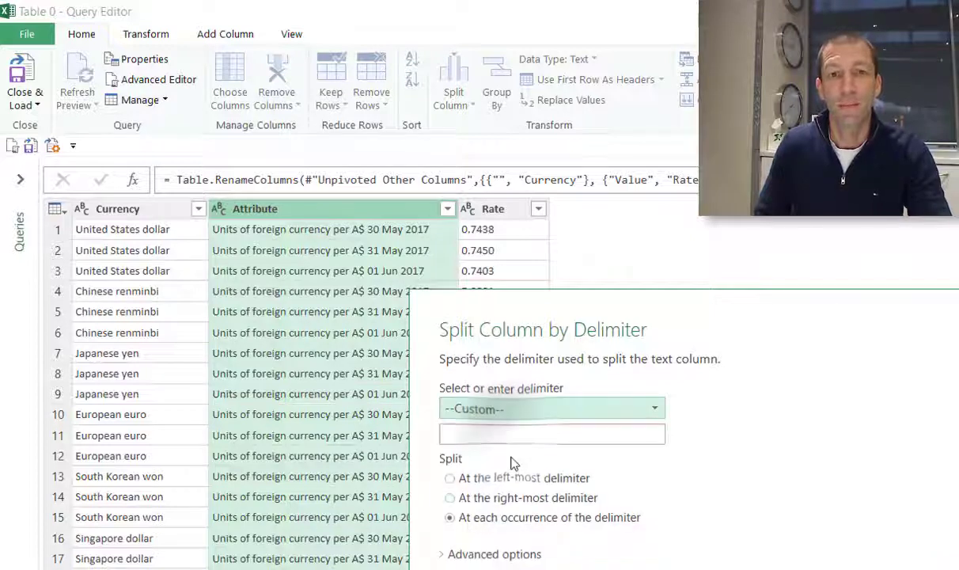
text($)
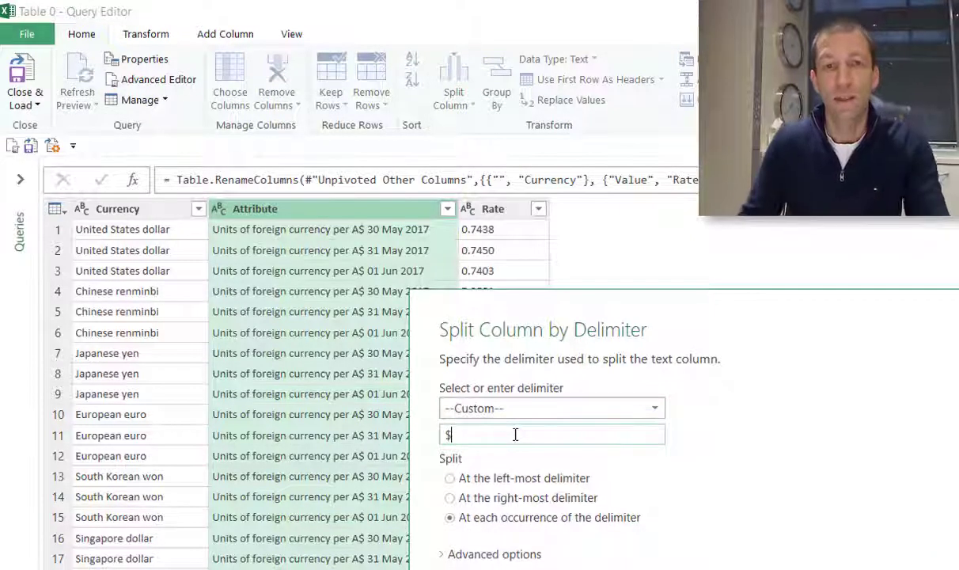
key(Return)
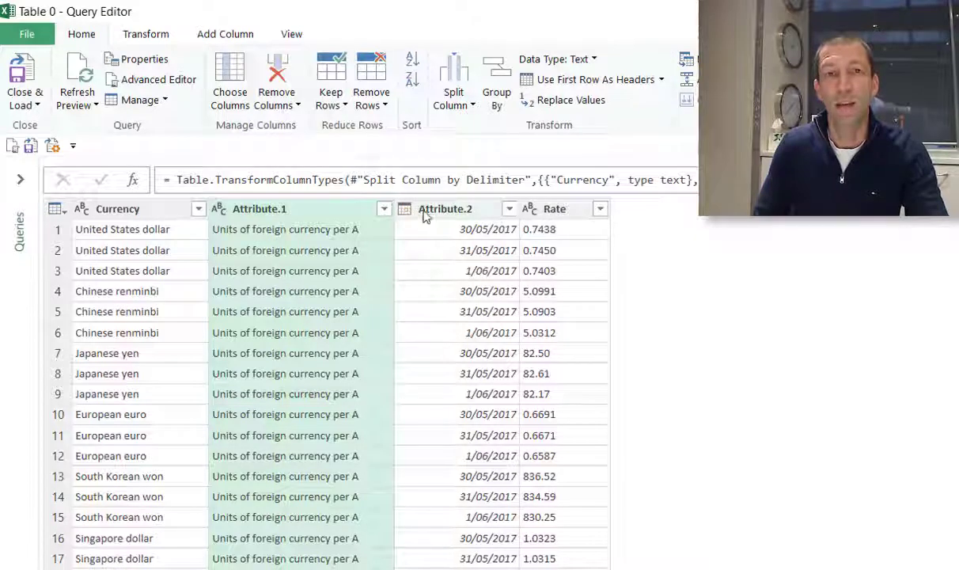
Step: Rename Attribute.2 to Date and remove the Attribute.1 column
double_click(462, 208)
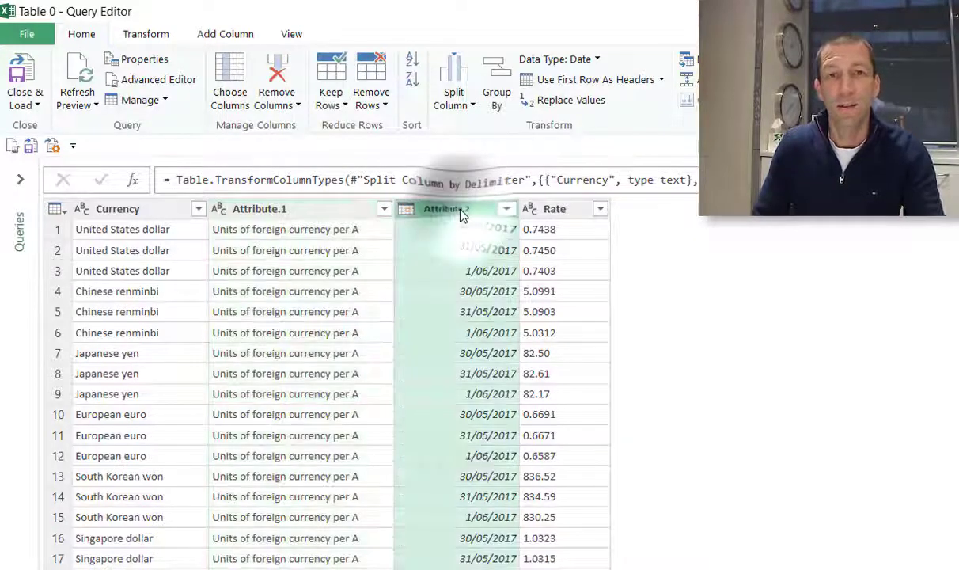
text(DAte)
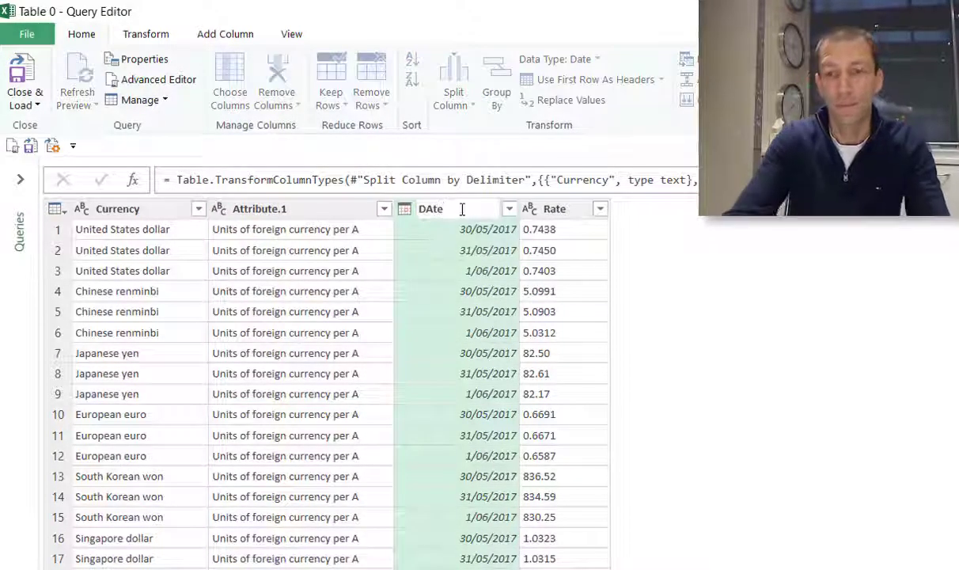
text(ate)
key(Return)
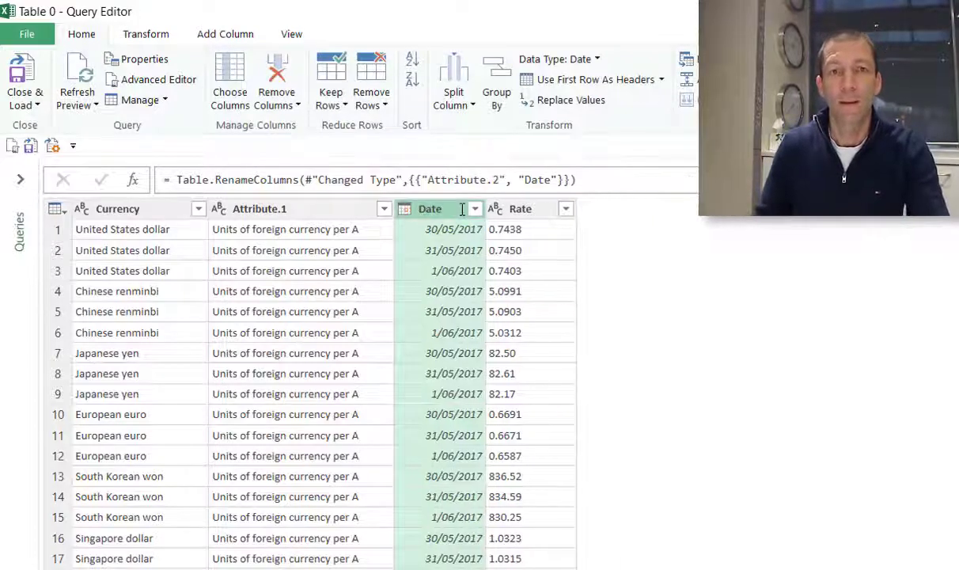
right_click(307, 210)
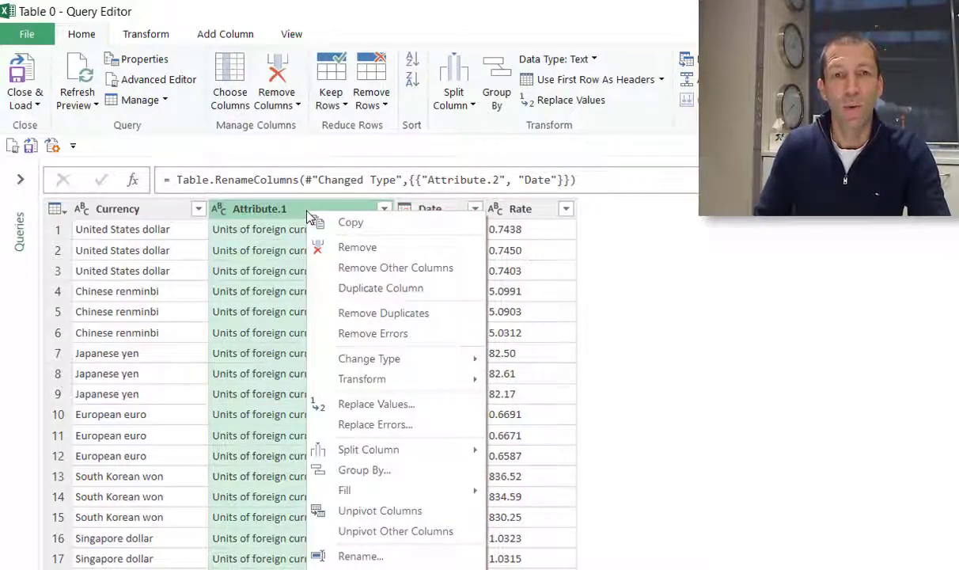
click(348, 250)
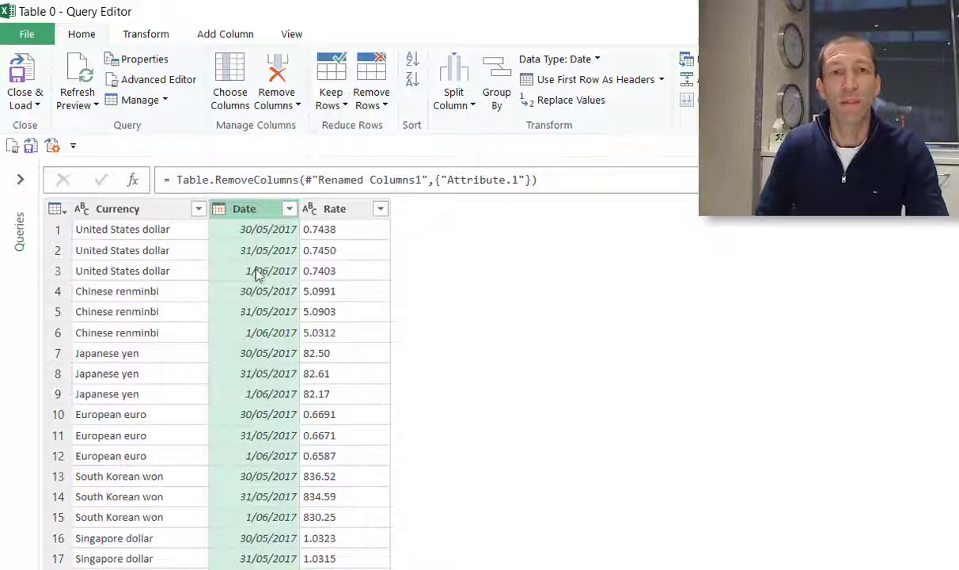
Step: Filter the Date column with Is Latest to keep only the 1/06/2017 rows
click(290, 210)
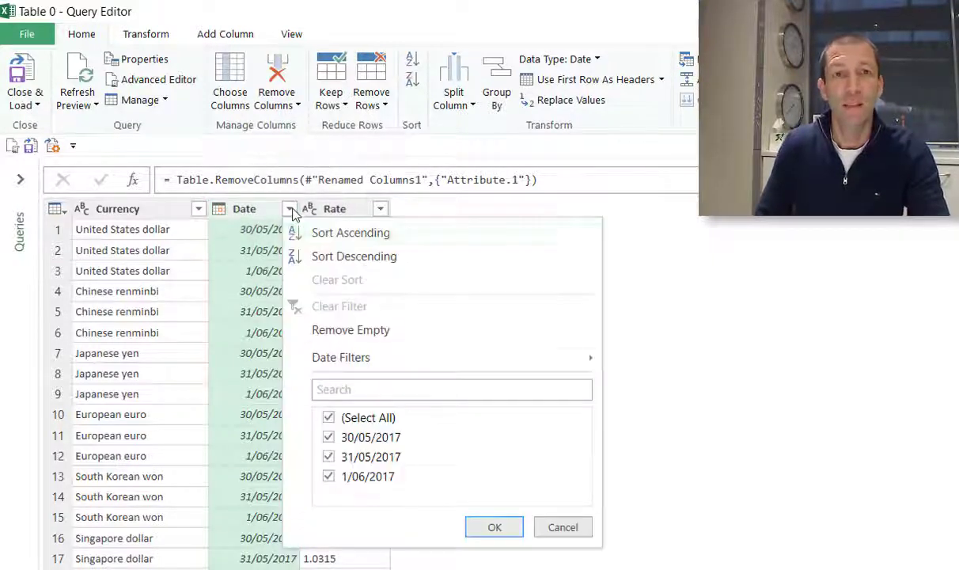
mouse_move(349, 364)
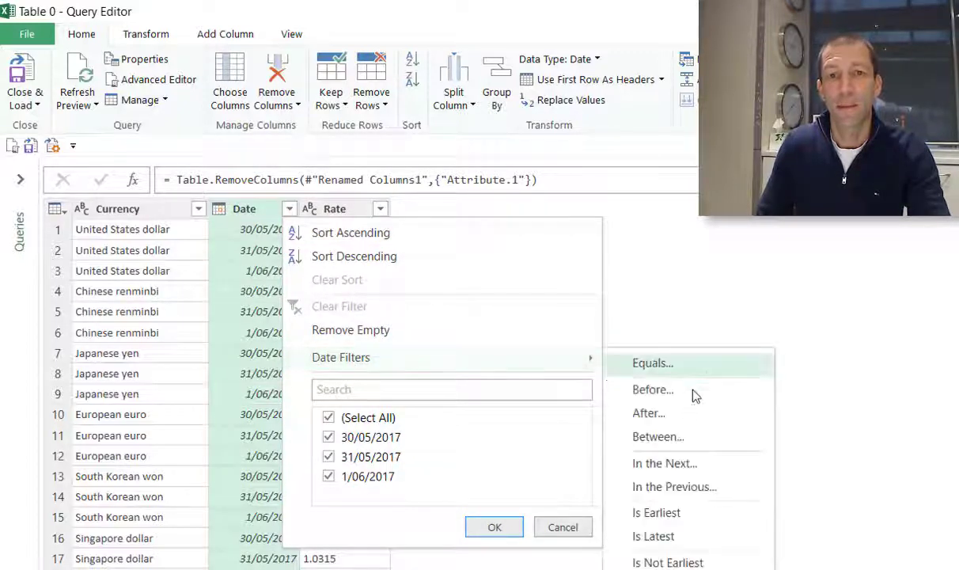
click(657, 535)
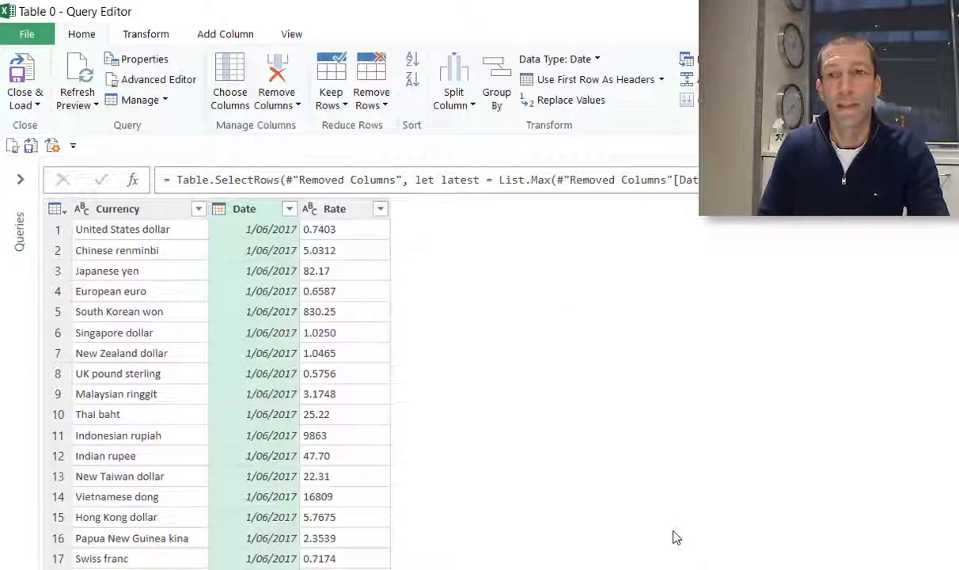
Step: Rename the query to 'Currency RBA' and load it as a table on a new worksheet, without the Data Model
drag(958, 264, 958, 266)
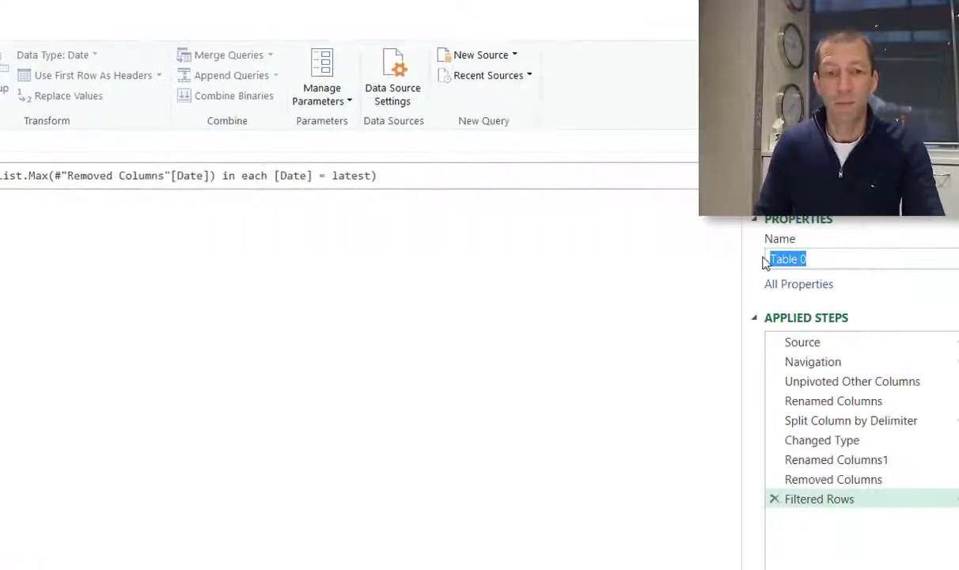
text(Currenc)
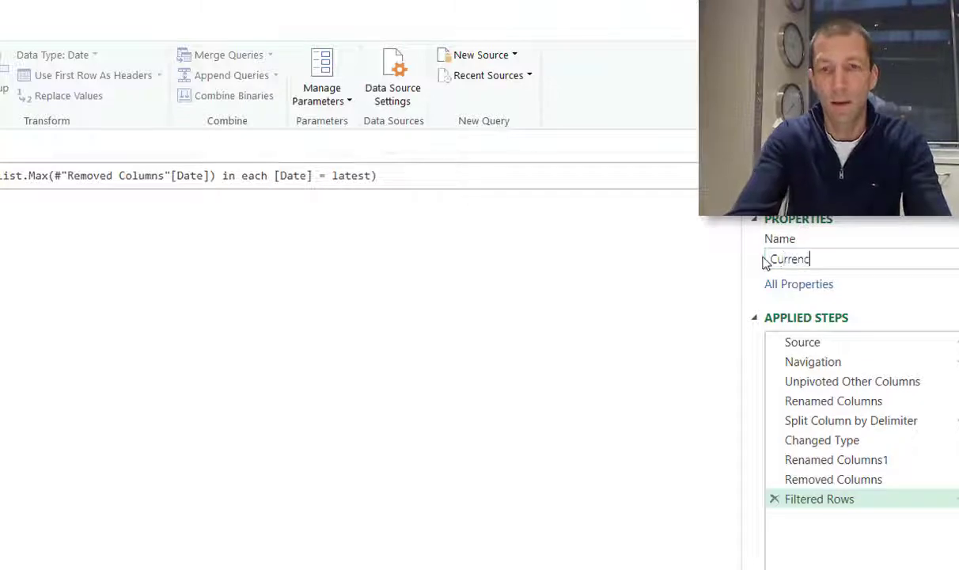
text(y RBA)
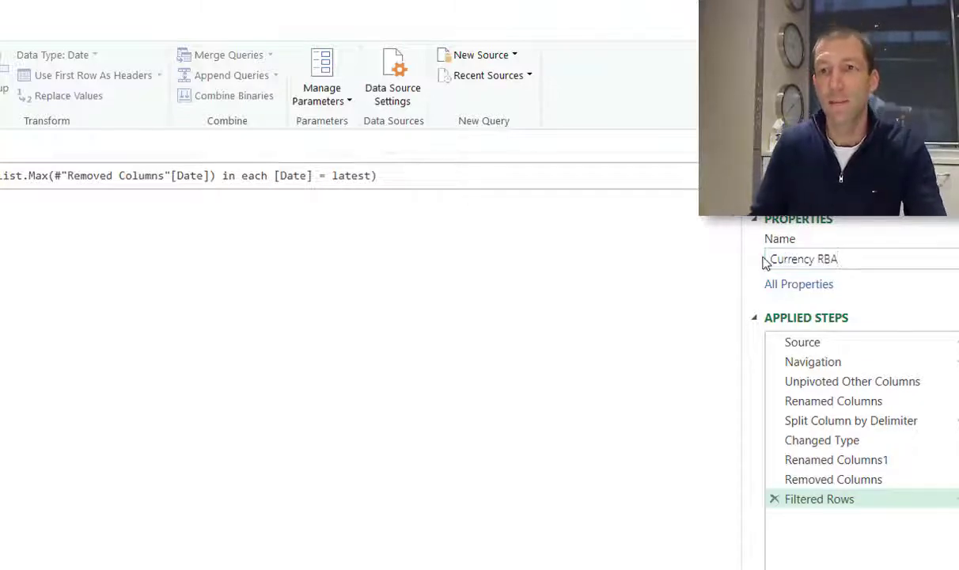
click(27, 103)
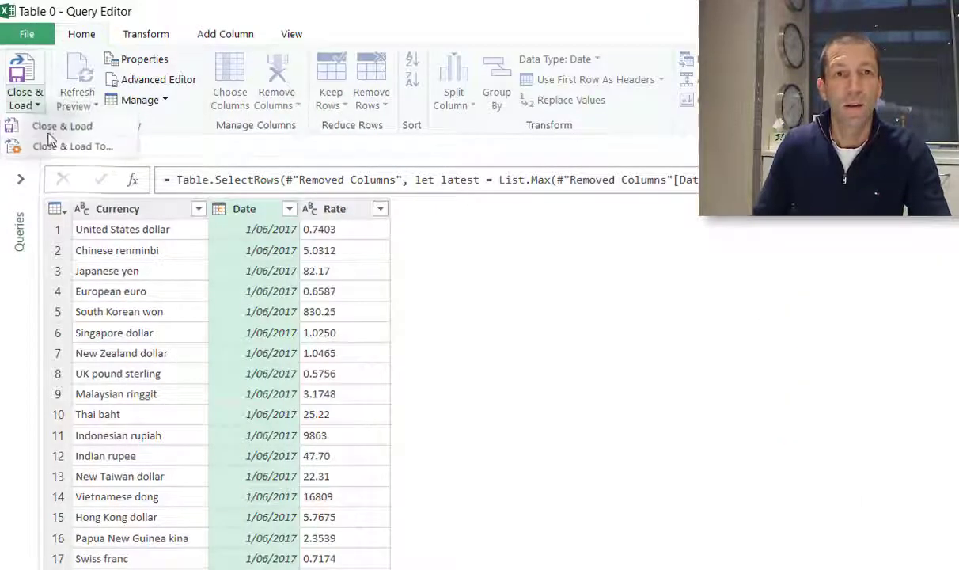
click(69, 150)
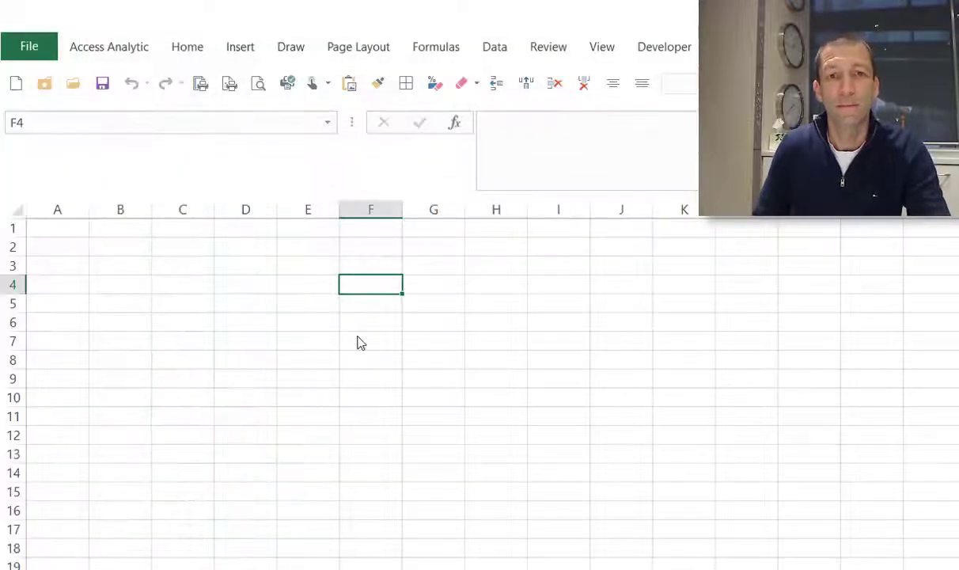
click(637, 377)
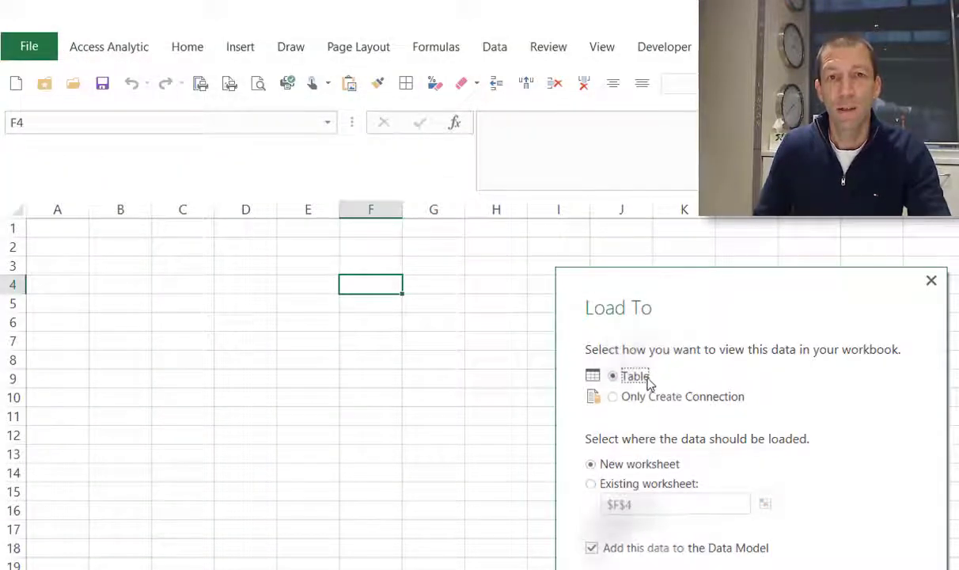
click(633, 542)
key(Return)
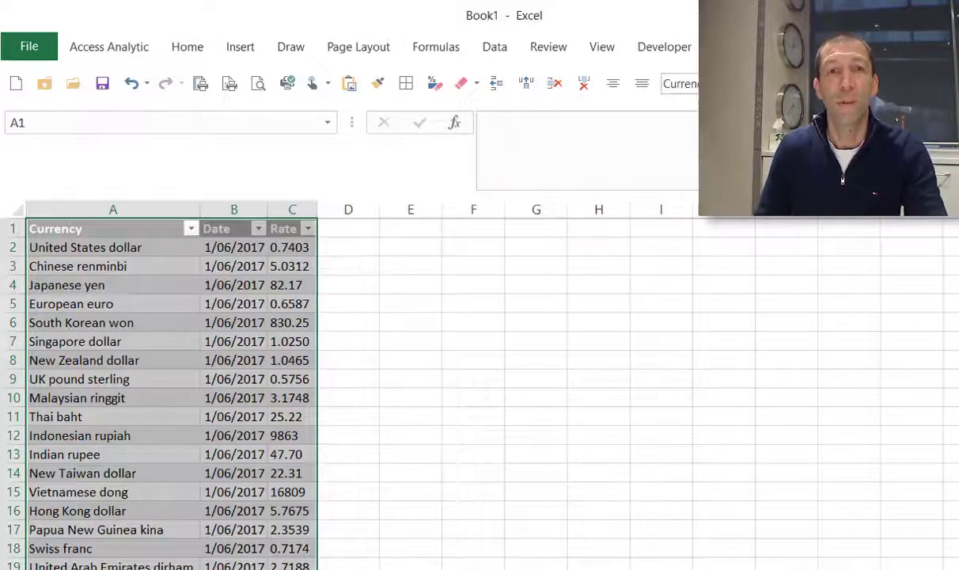
Step: Clear the Currency and Date cells A4:B15 in the loaded table
click(171, 320)
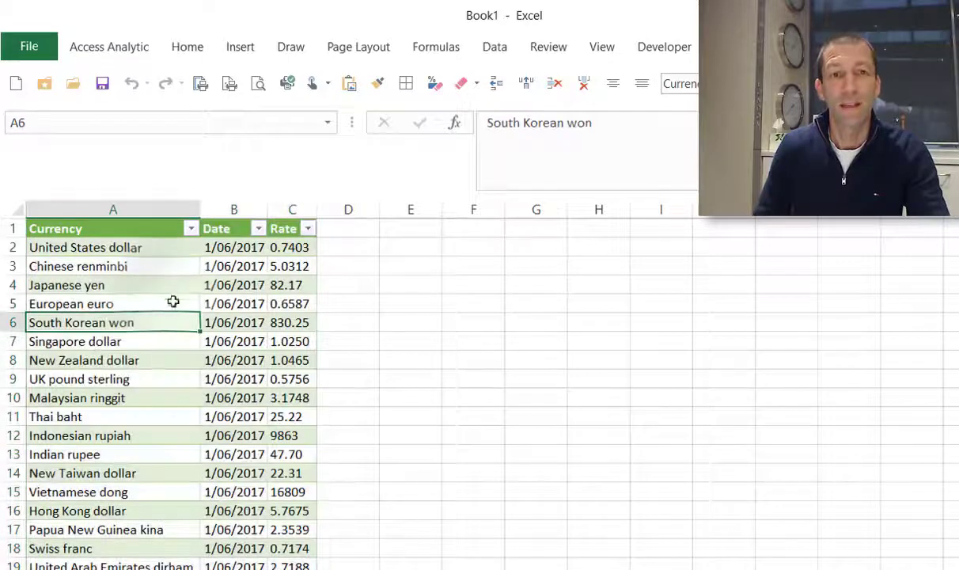
drag(162, 285, 229, 483)
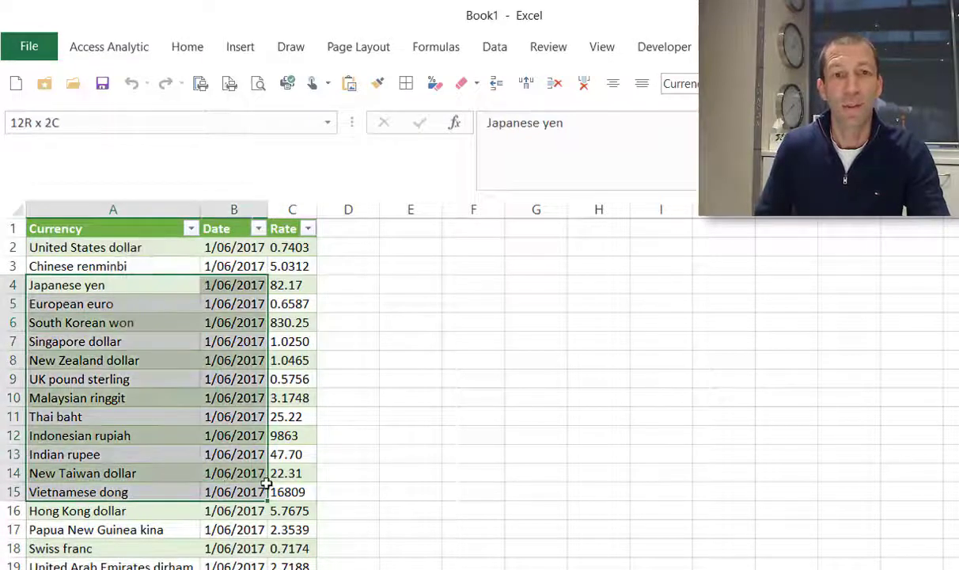
drag(267, 484, 267, 486)
key(Delete)
Step: Refresh the Currency RBA query from inside the table to restore the cleared data
key(Right)
key(Right)
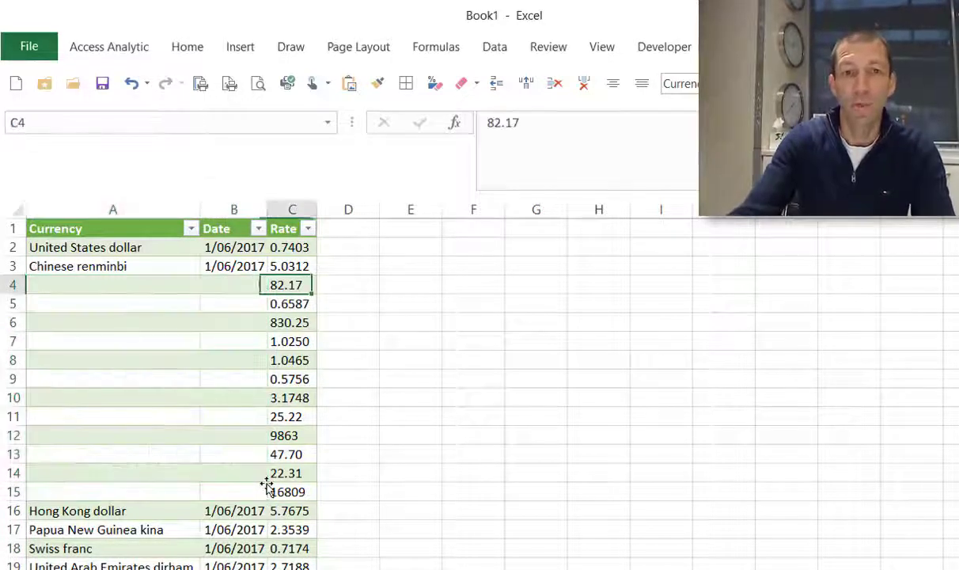
right_click(86, 337)
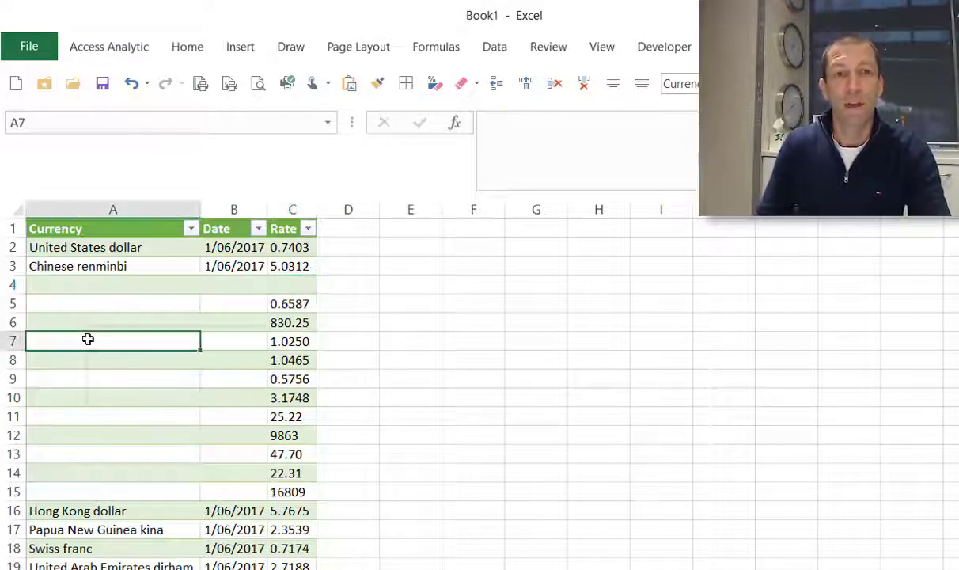
click(176, 499)
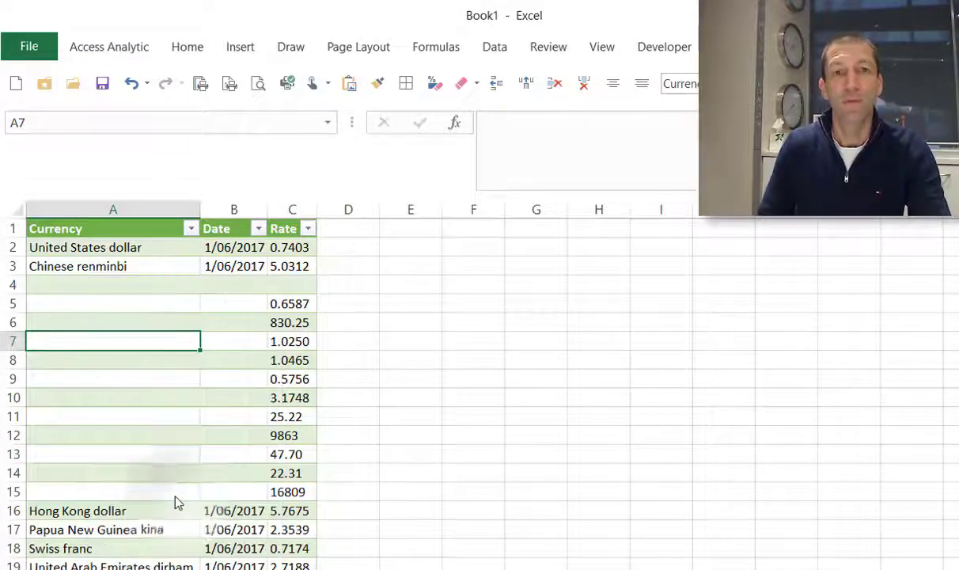